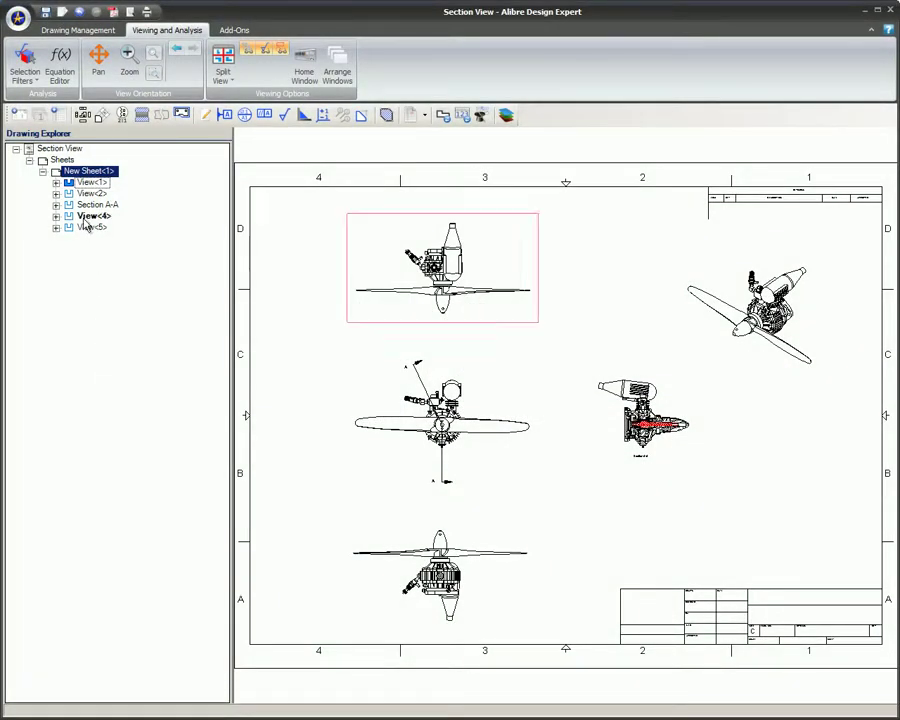
Step: Hide the Propeller Assembly within View<1>'s Wankel assembly so the engine shows without its propeller
click(56, 182)
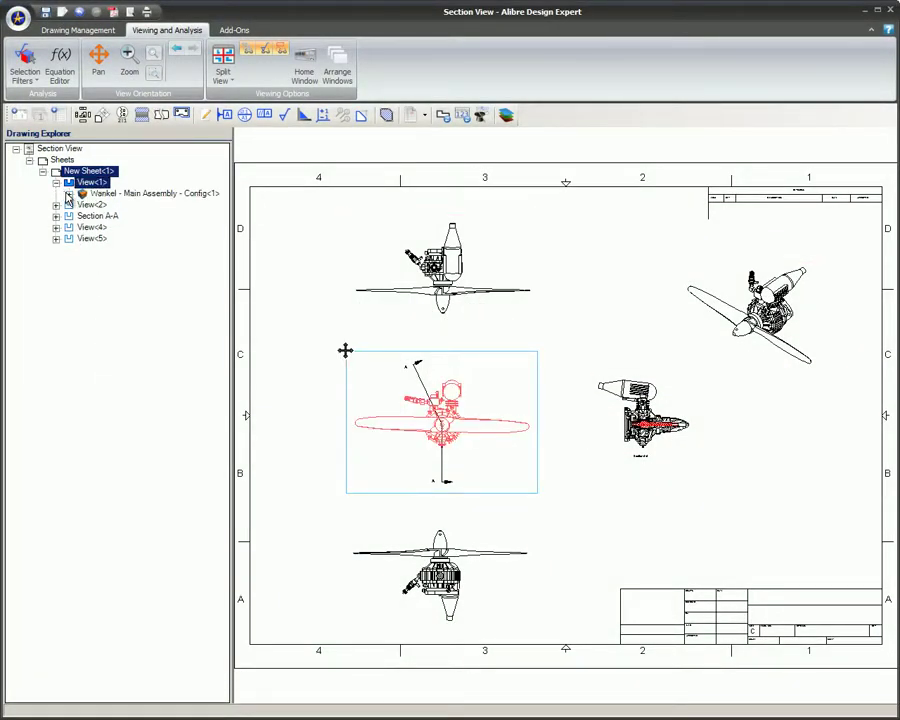
click(69, 194)
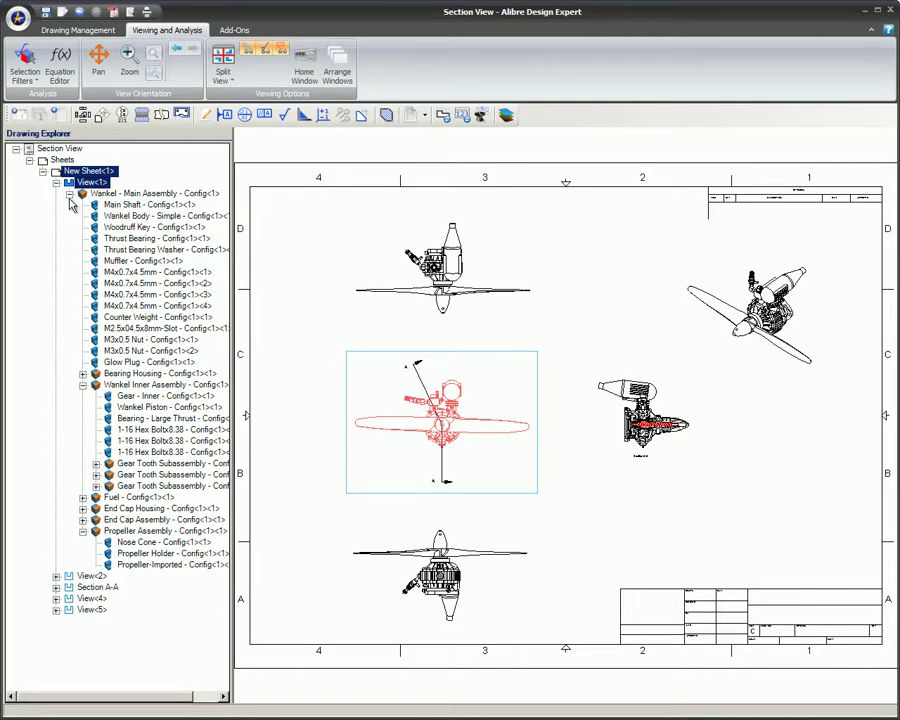
right_click(97, 535)
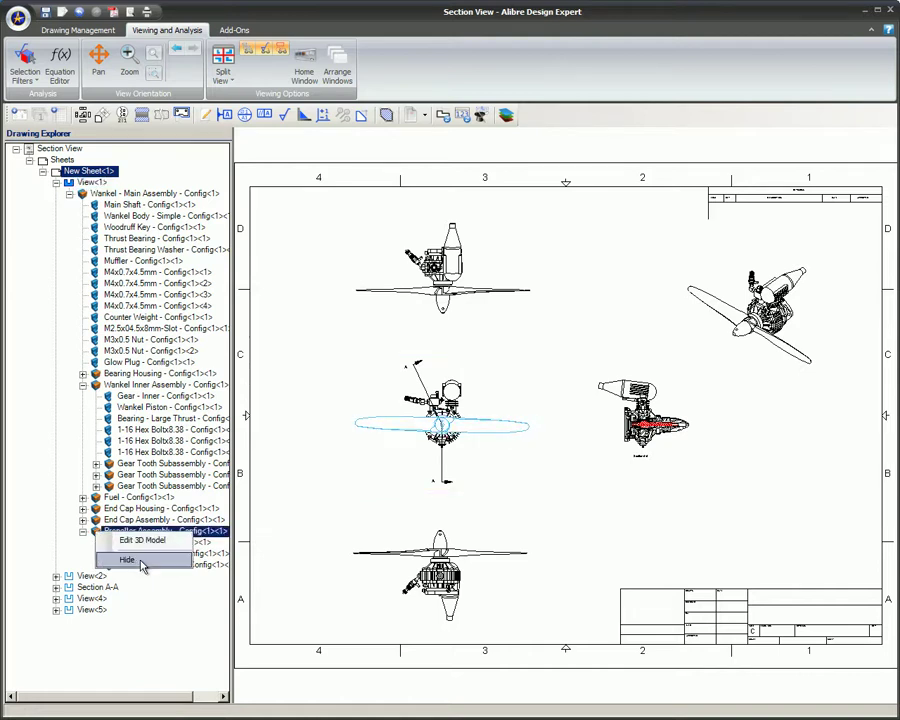
click(128, 560)
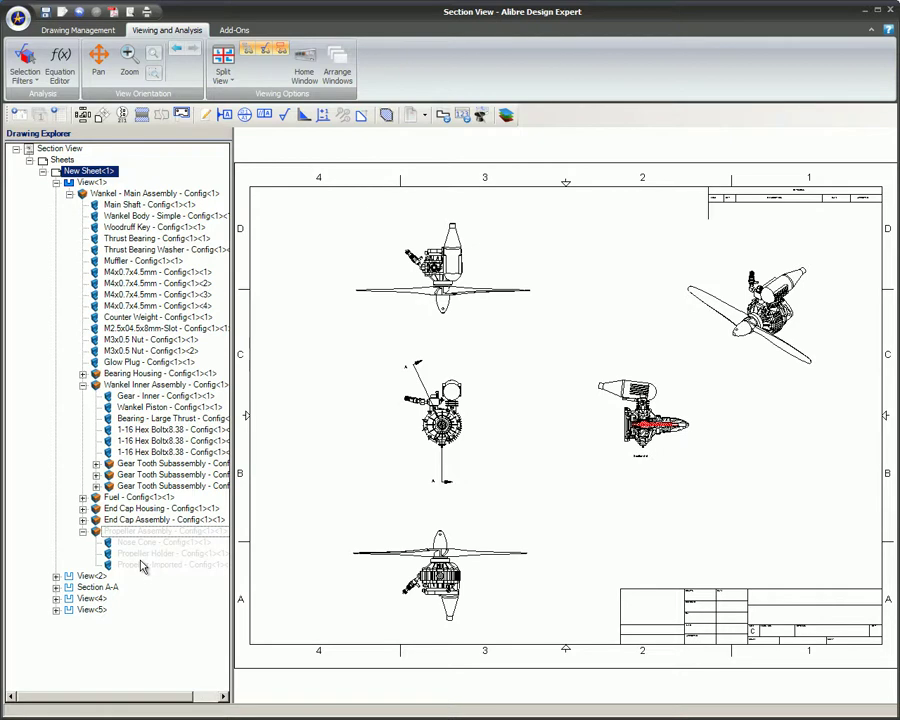
right_click(84, 199)
click(120, 202)
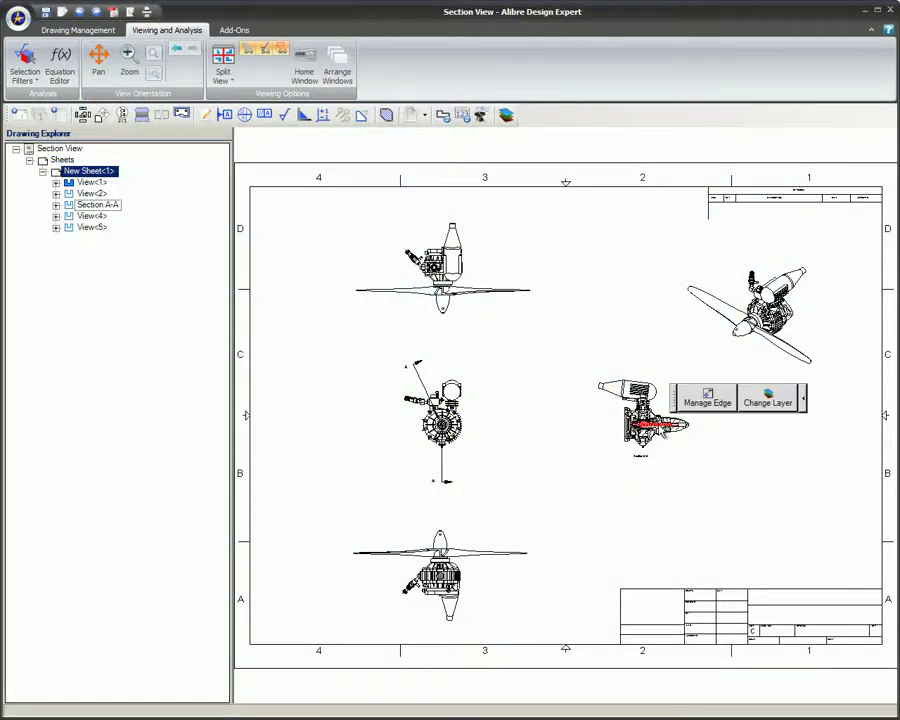
scroll(640, 415, up, 5)
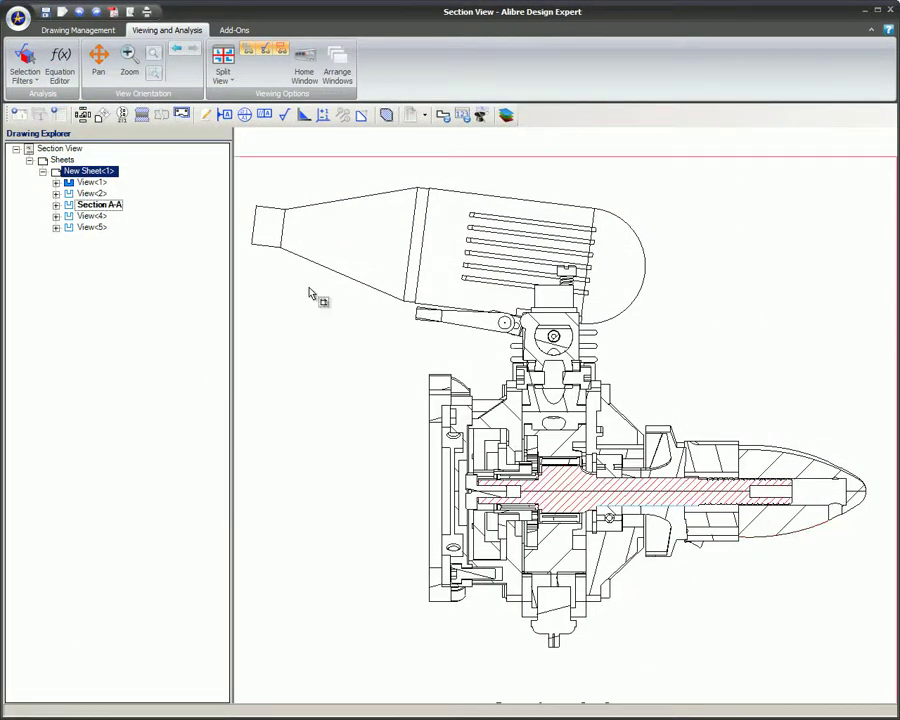
Step: Expand Section A-A and its assembly in Drawing Explorer, then bring up Section A-A's context menu
click(56, 205)
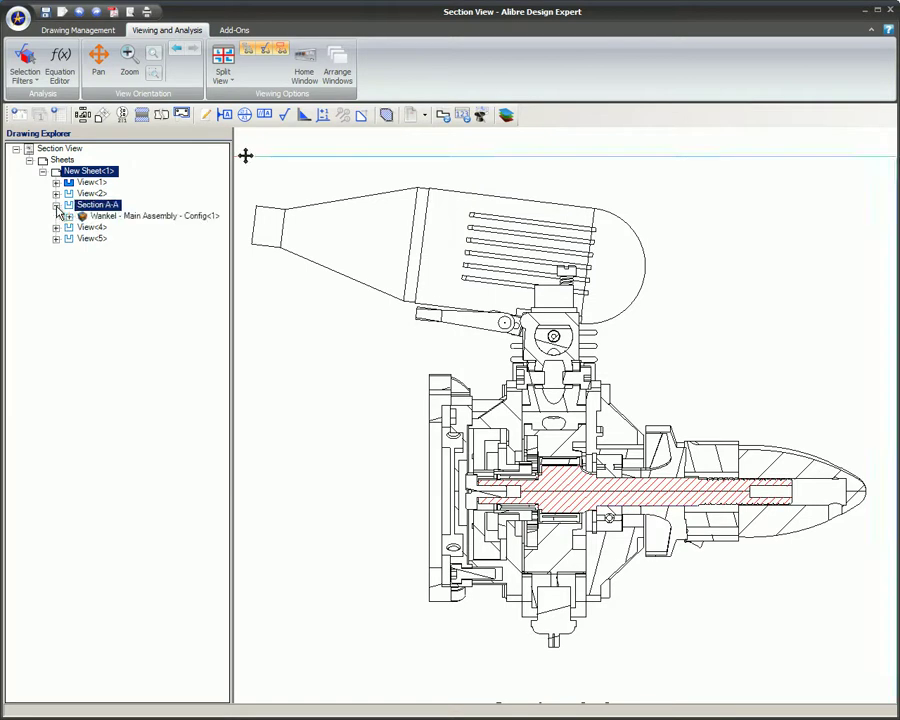
click(69, 218)
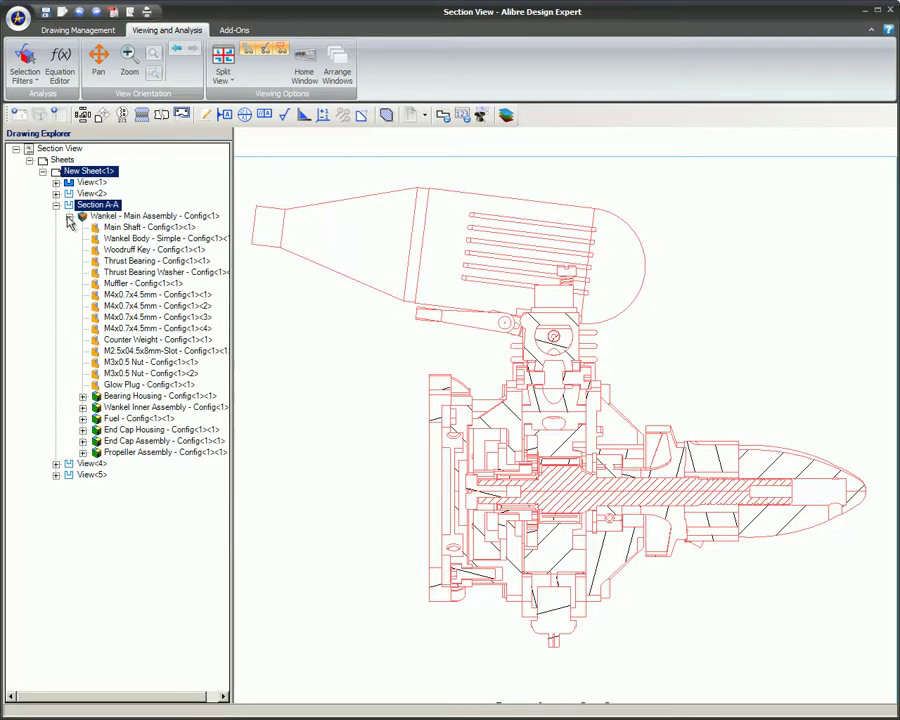
right_click(66, 204)
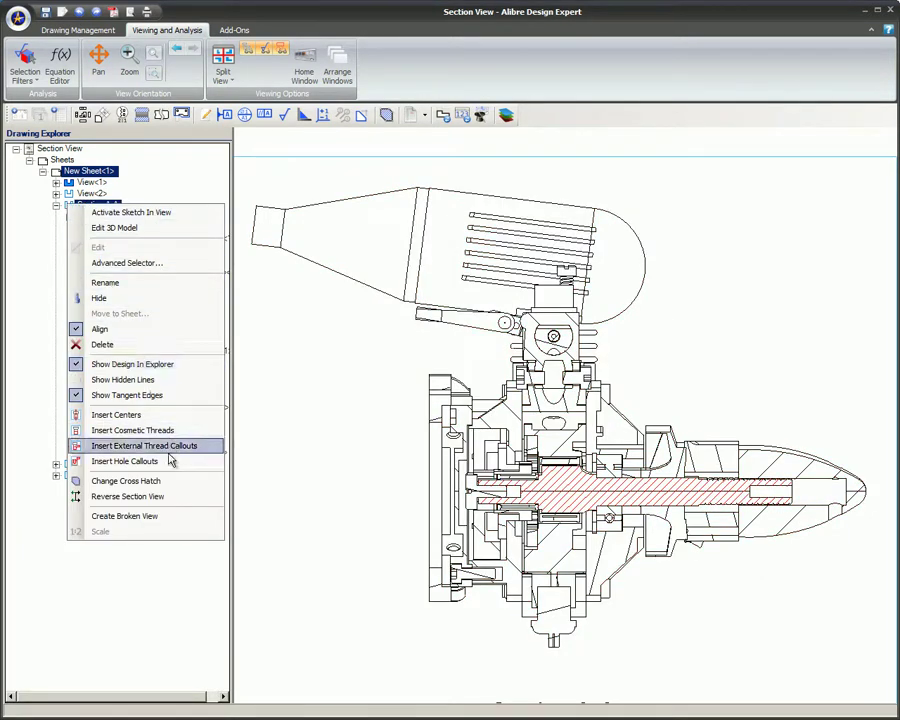
Step: Change Section A-A's cross hatch to ANSI32 (Steel) with the scale lowered to about 30
click(176, 482)
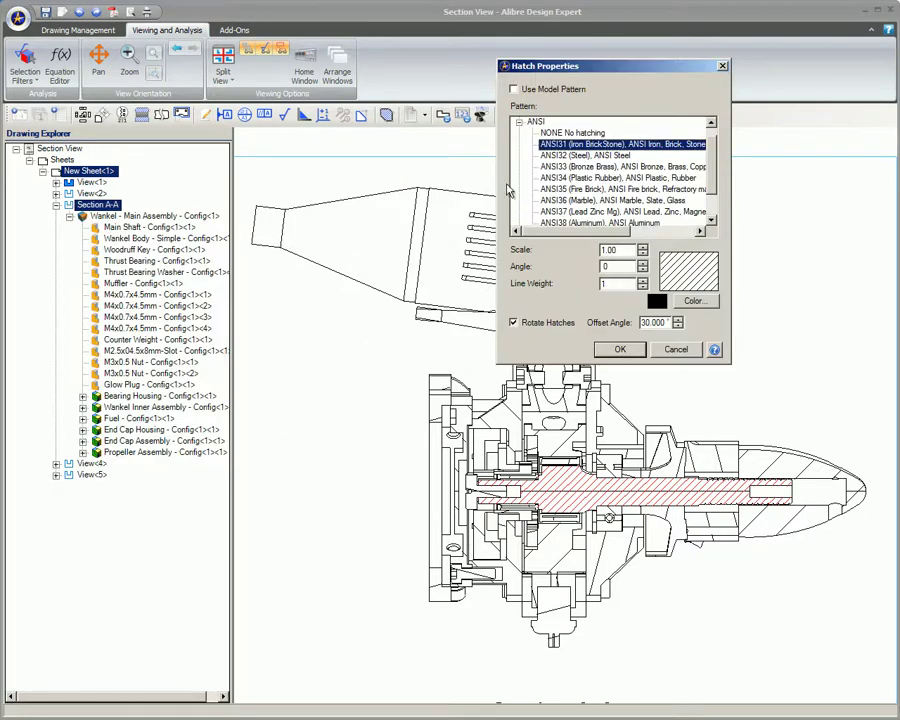
click(620, 156)
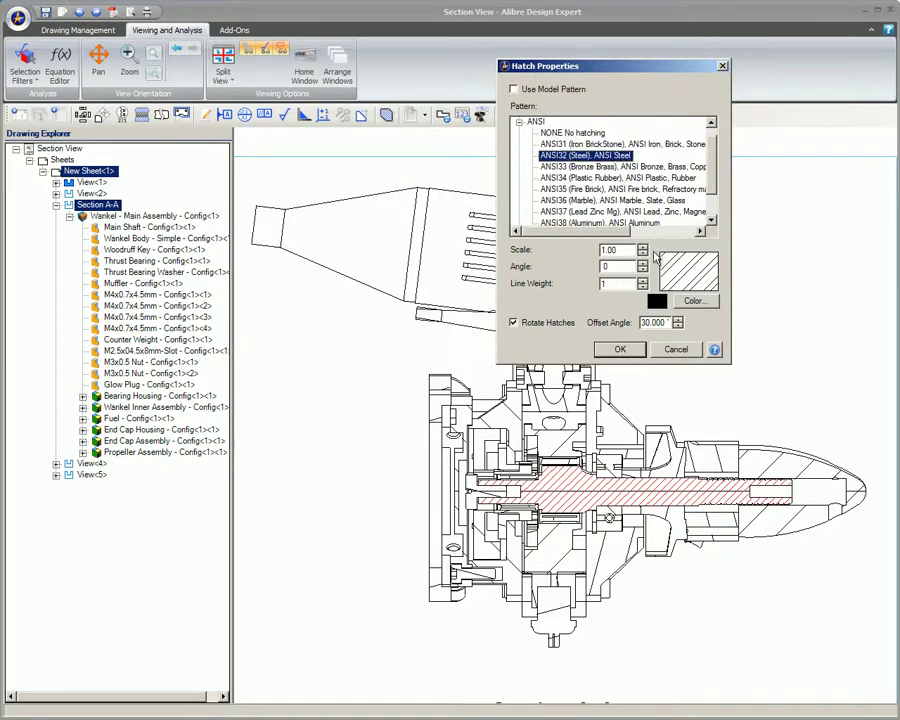
click(642, 255)
click(642, 255)
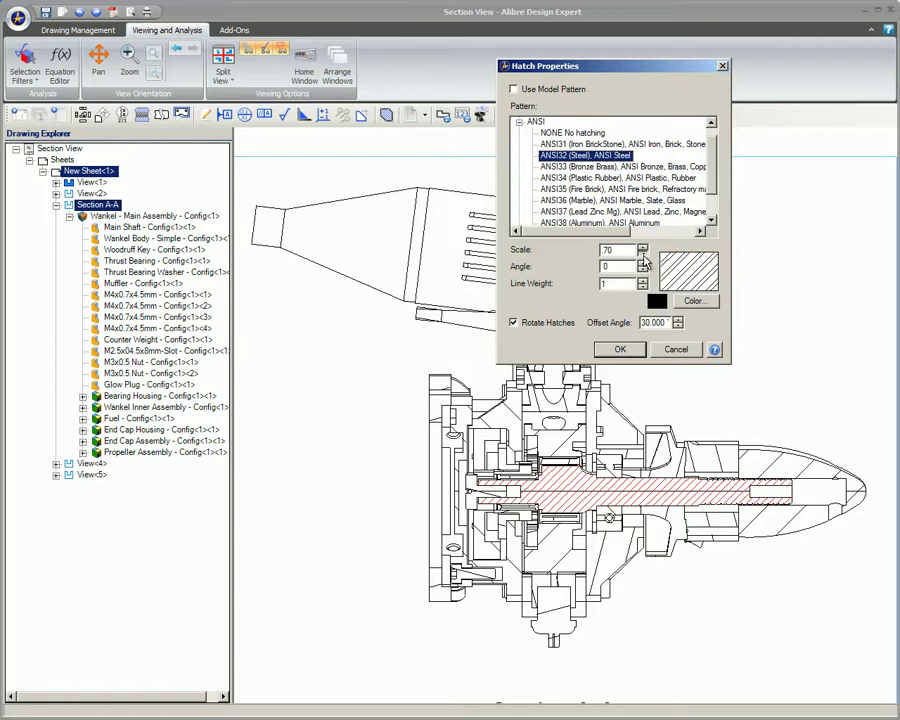
click(642, 255)
click(642, 255)
click(642, 256)
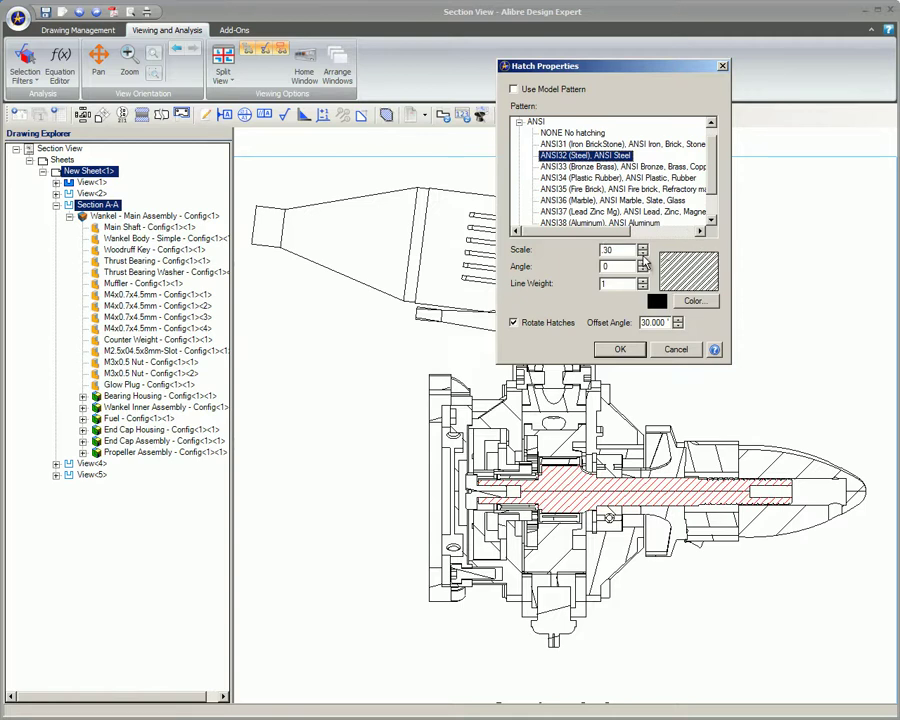
click(620, 350)
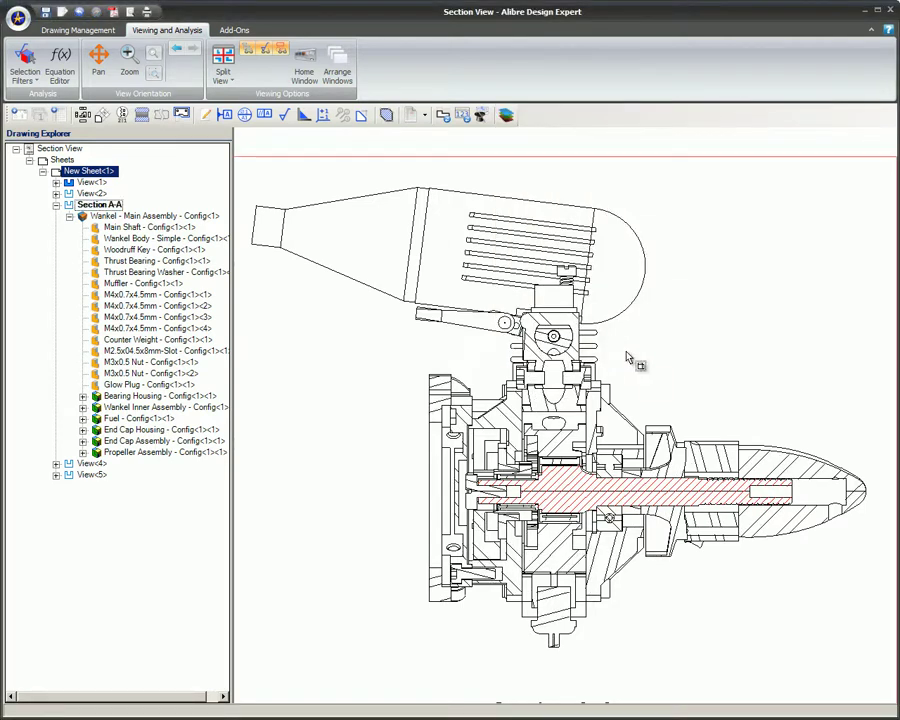
Step: Reverse Section A-A so it is cut from the opposite side
right_click(80, 206)
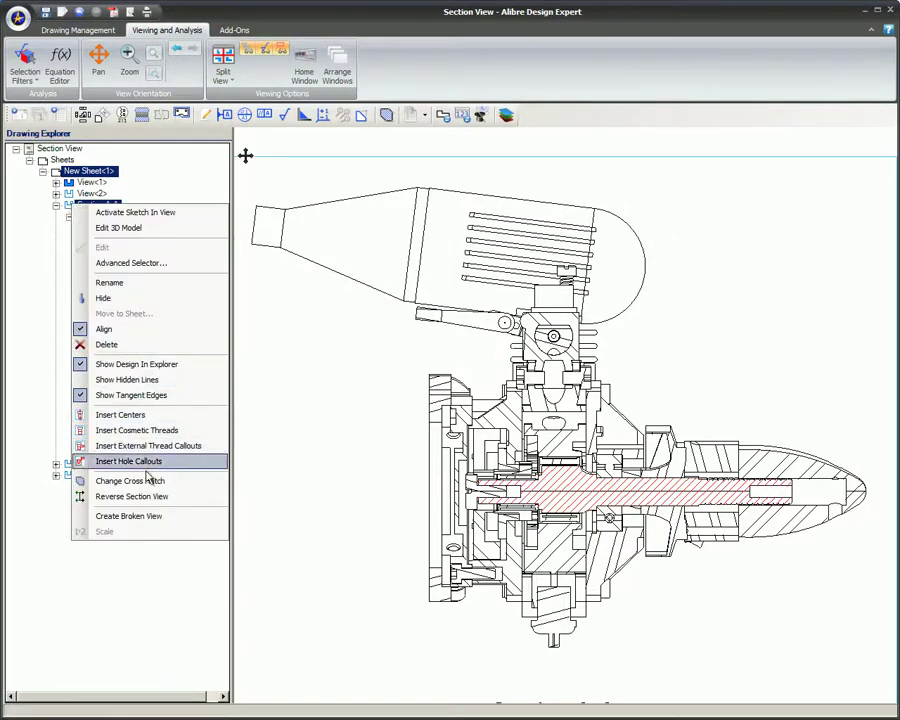
click(153, 496)
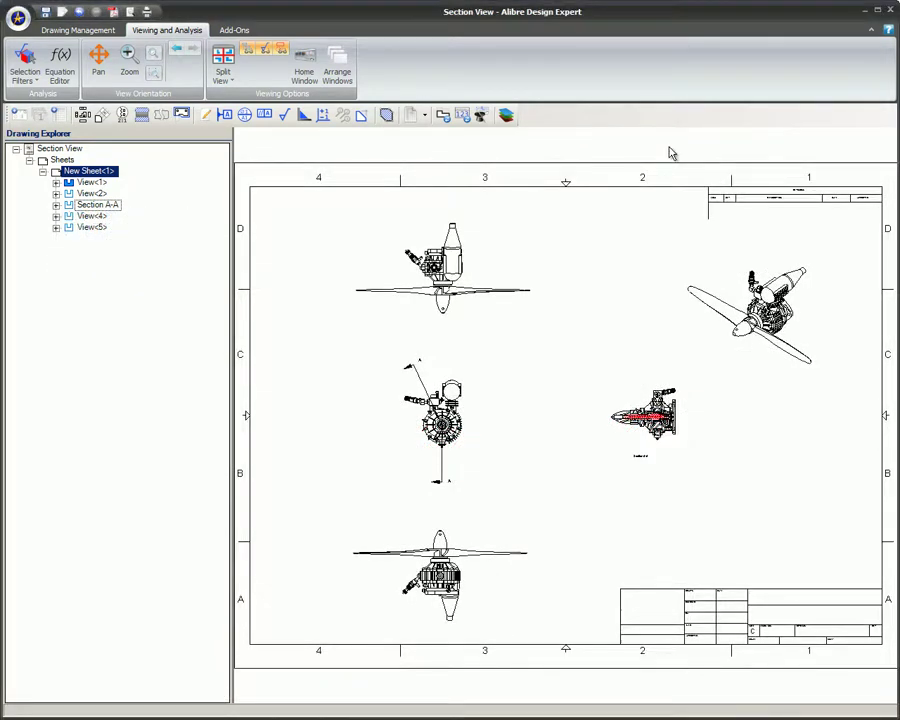
Step: Bring up the context menu for the top view View<4>
right_click(496, 252)
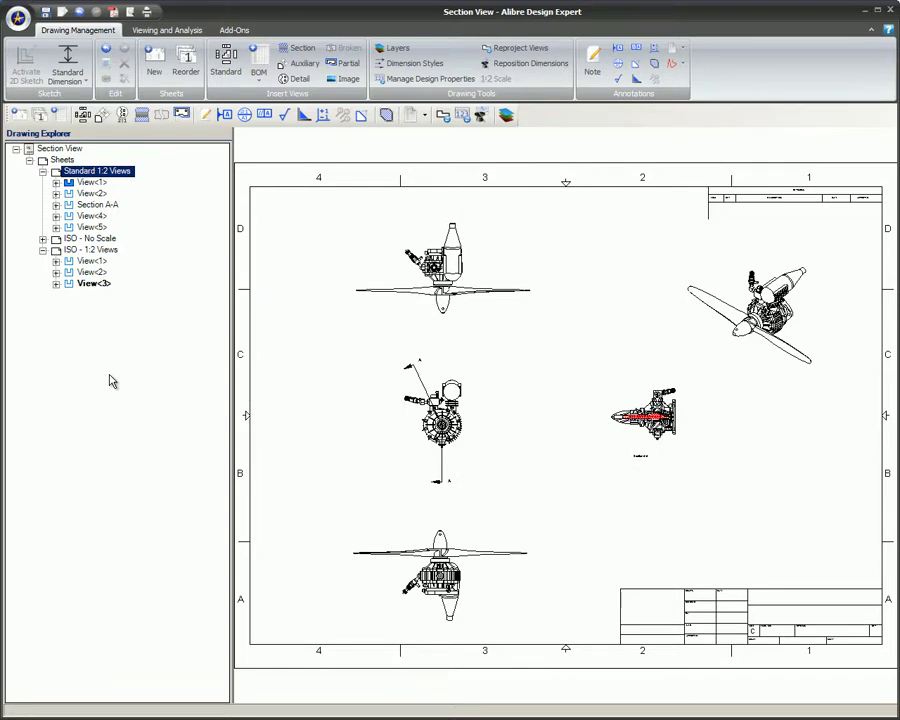
Step: Locate the sheet Reorder dialog through the menus, closing it twice without changes
key(alt)
click(44, 111)
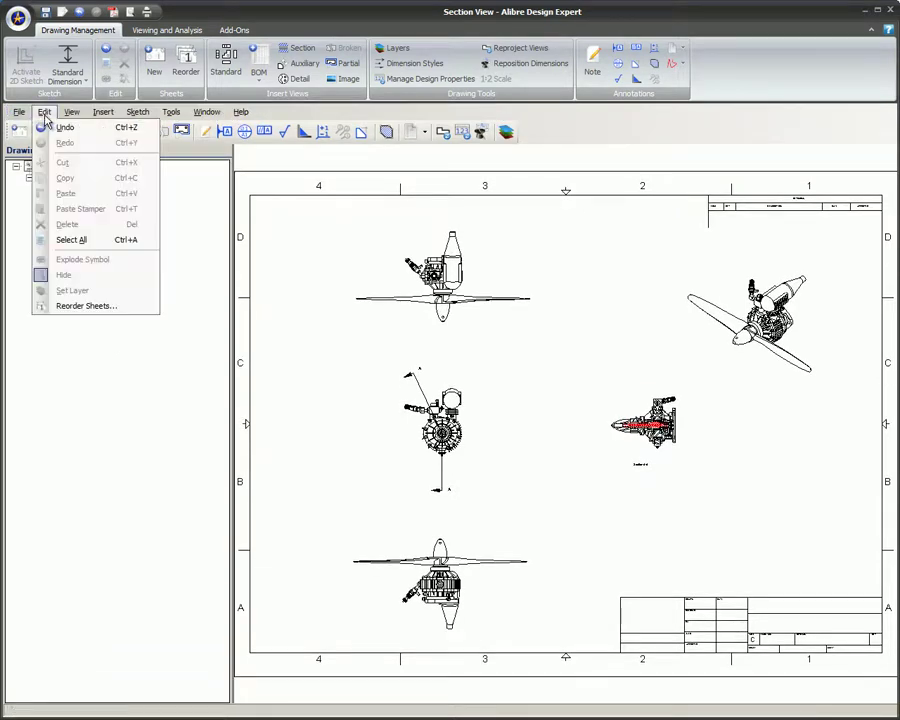
click(129, 306)
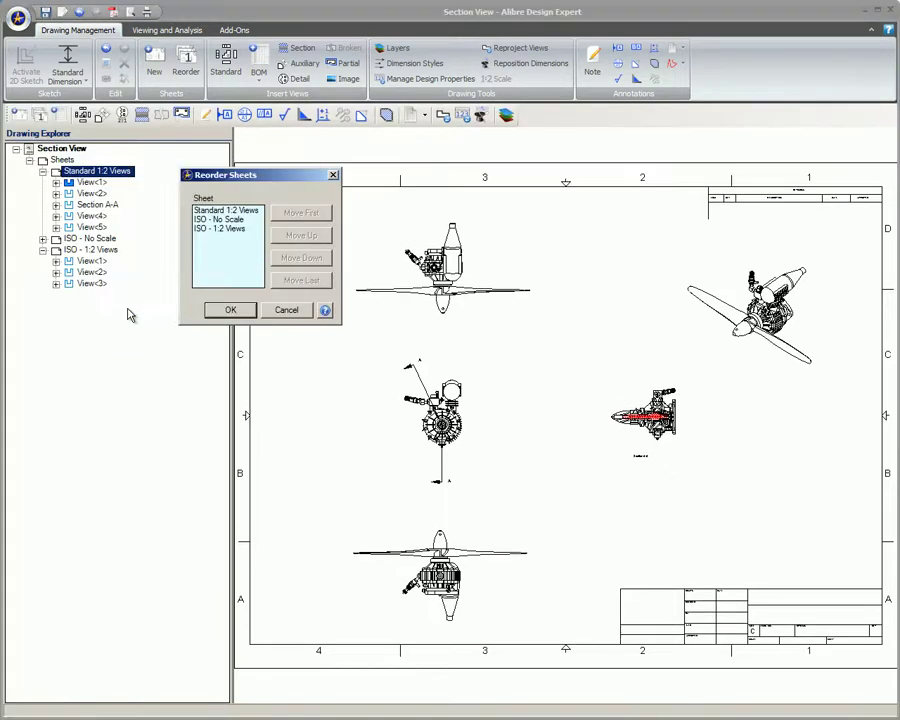
click(288, 313)
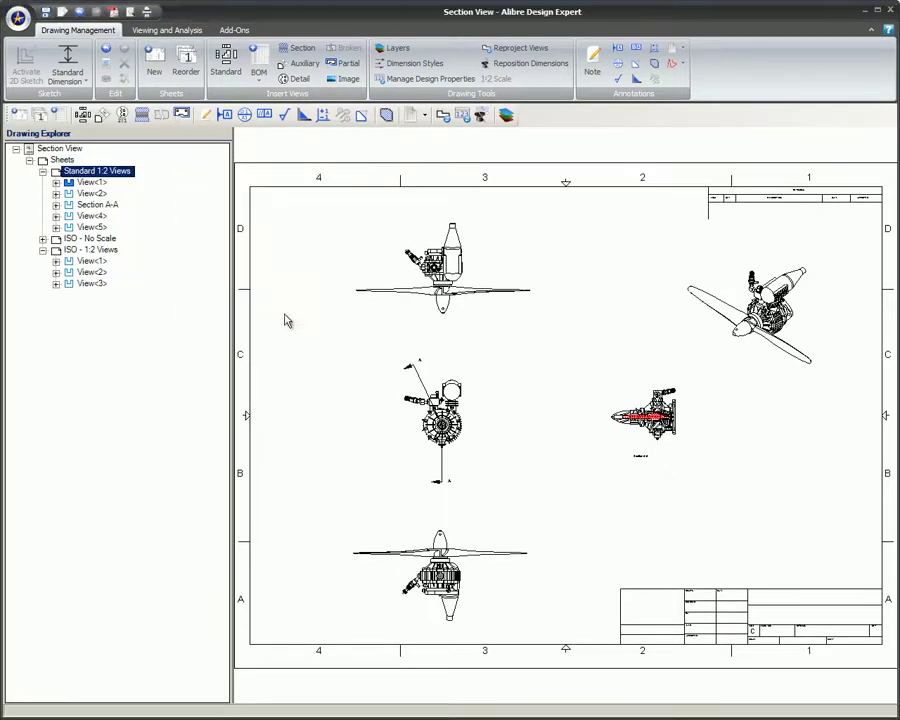
click(40, 116)
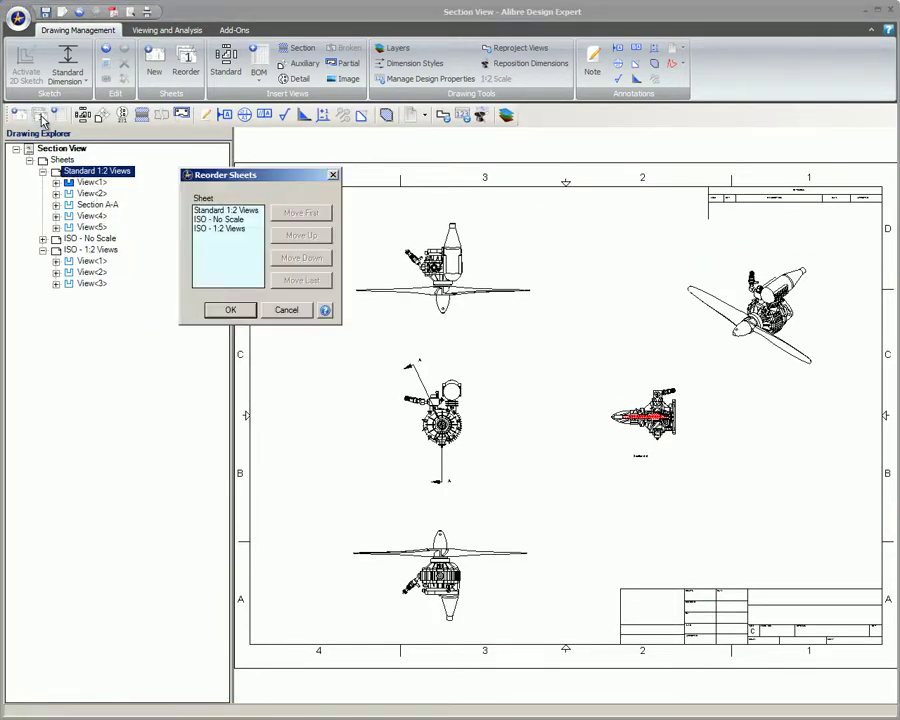
click(276, 312)
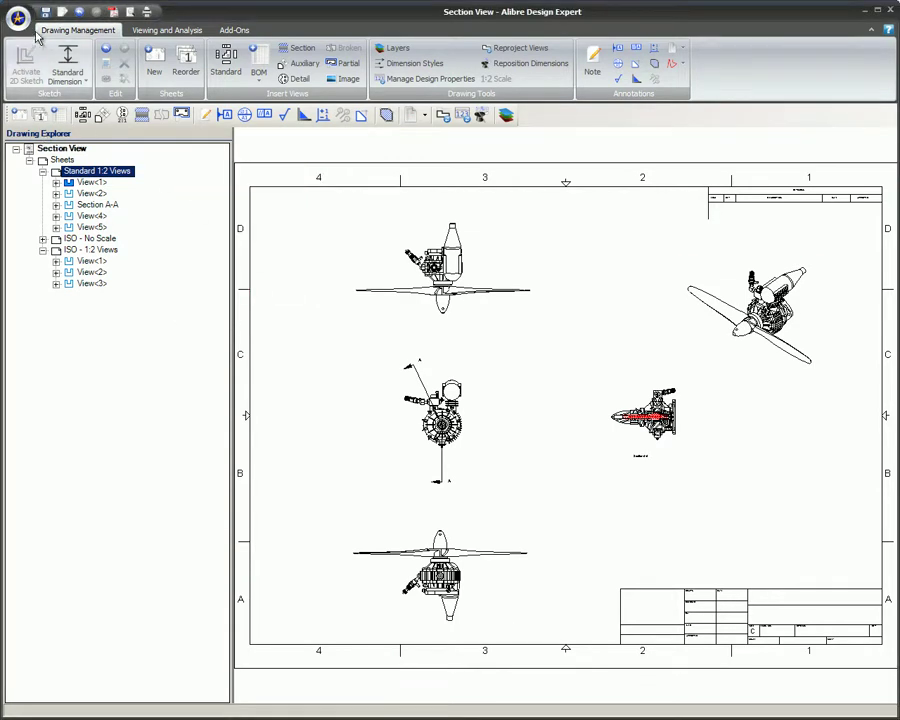
Step: Move Standard 1:2 Views to the end of the sheet order and confirm
click(187, 74)
click(222, 210)
click(301, 258)
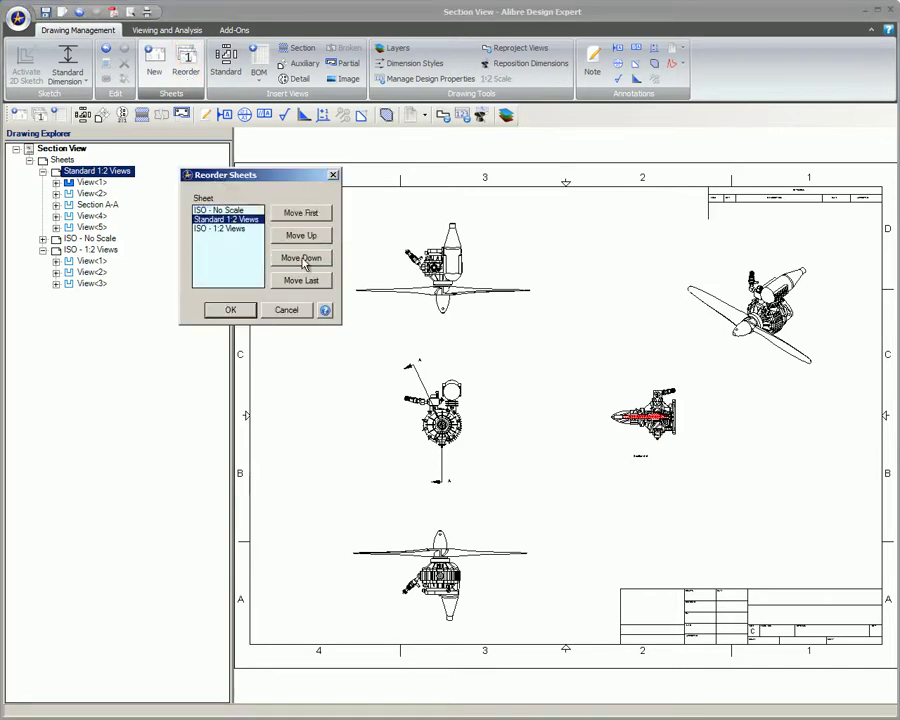
click(302, 260)
click(232, 309)
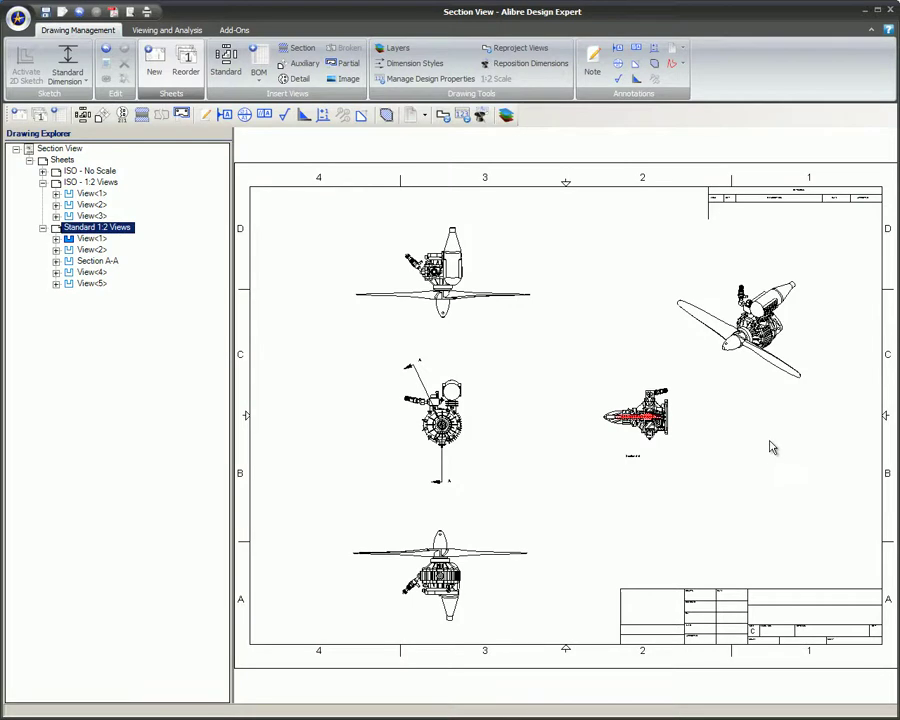
Step: Nudge the isometric view slightly upward and shift Section A-A a little left, then deselect
click(712, 300)
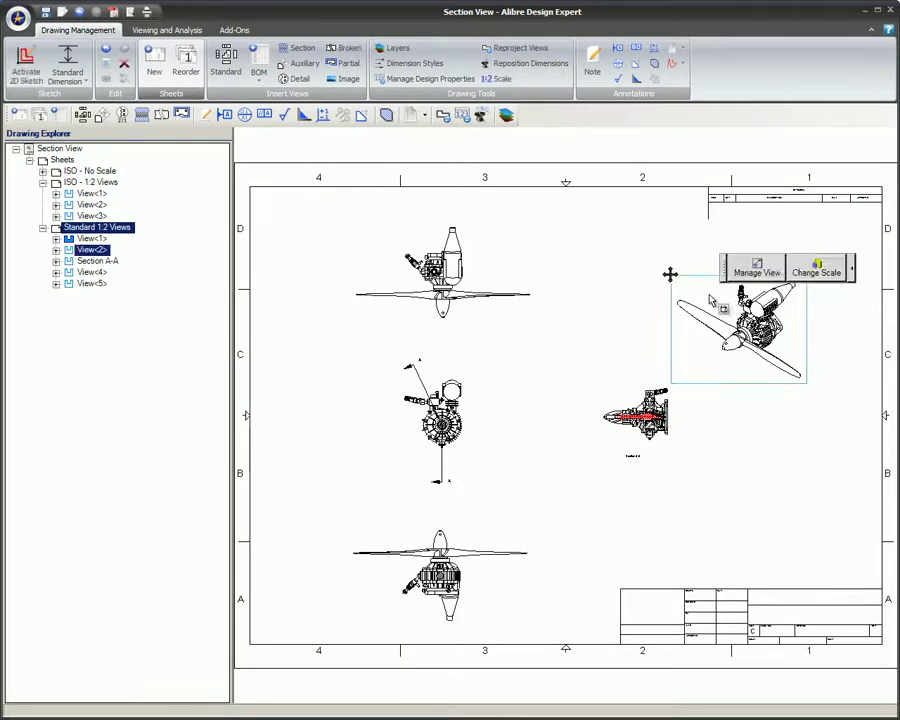
mouse_move(670, 275)
mouse_down()
mouse_move(689, 263)
mouse_move(679, 268)
mouse_move(678, 258)
mouse_up()
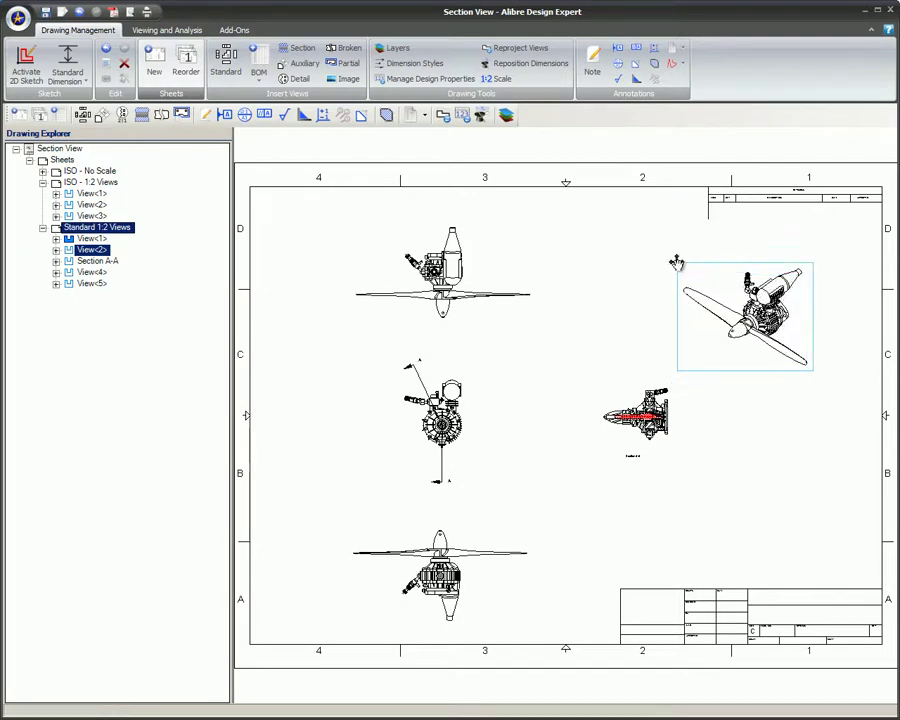
click(617, 394)
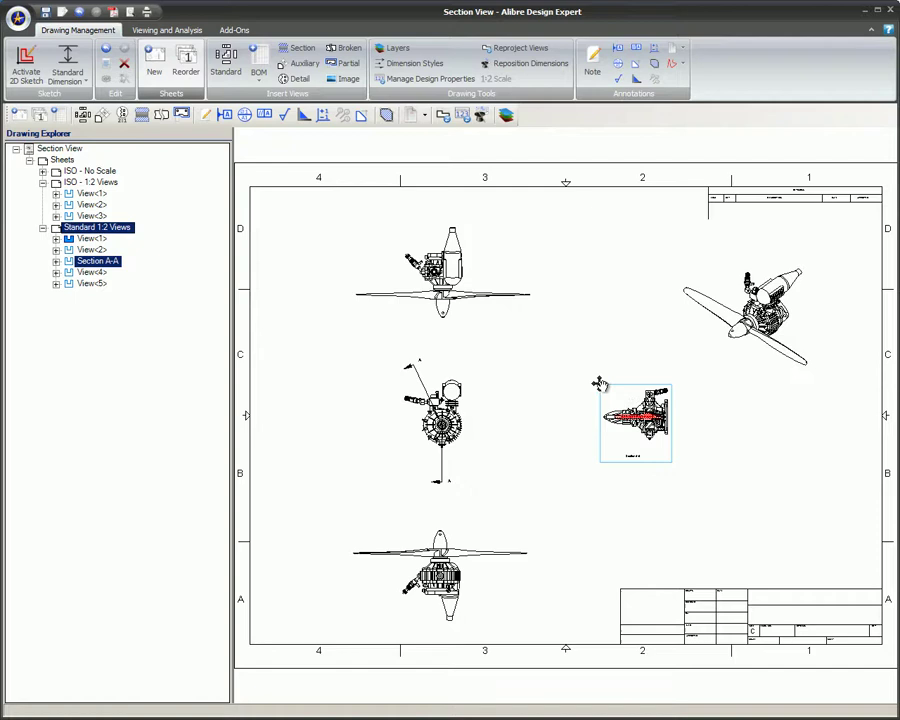
mouse_move(600, 370)
mouse_down()
mouse_move(583, 373)
mouse_move(589, 412)
mouse_move(635, 381)
mouse_move(590, 381)
mouse_up()
click(613, 351)
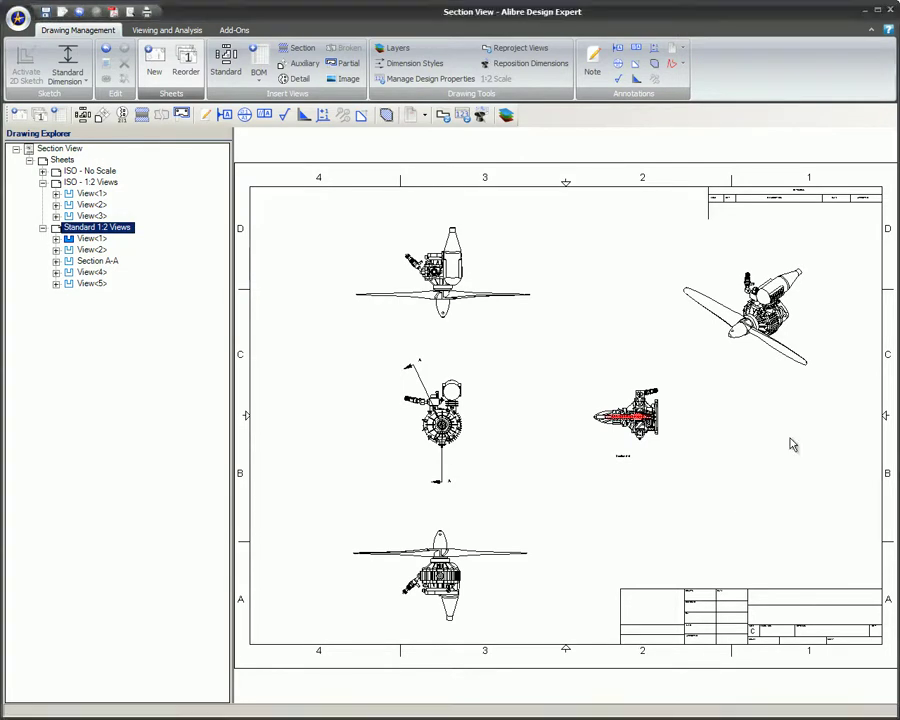
Step: Use Move to Sheet to send the isometric View<2> to the ISO - 1:2 Views sheet
right_click(721, 279)
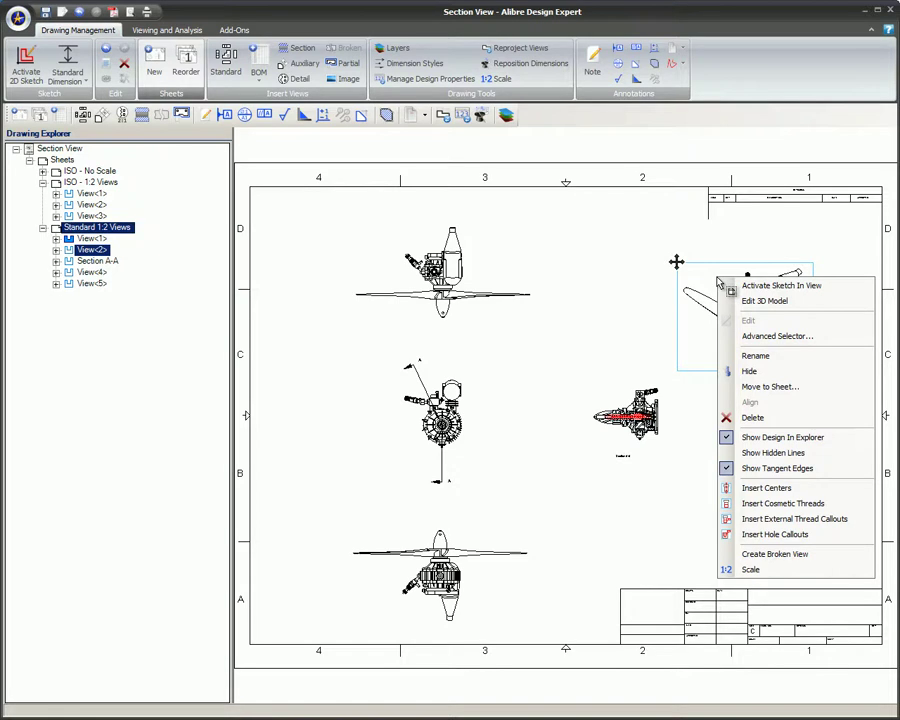
click(770, 386)
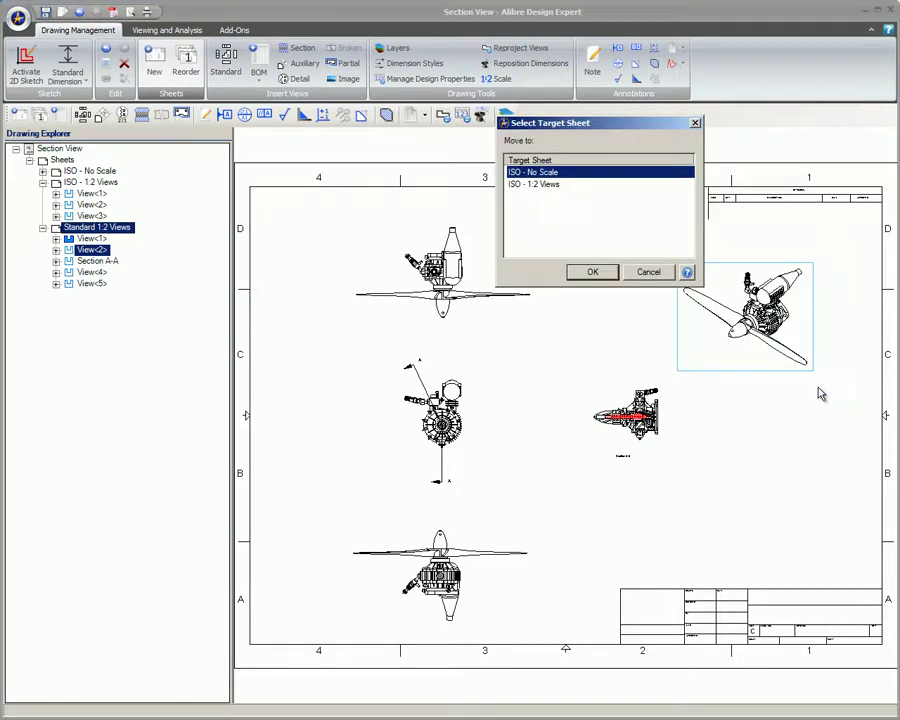
click(534, 184)
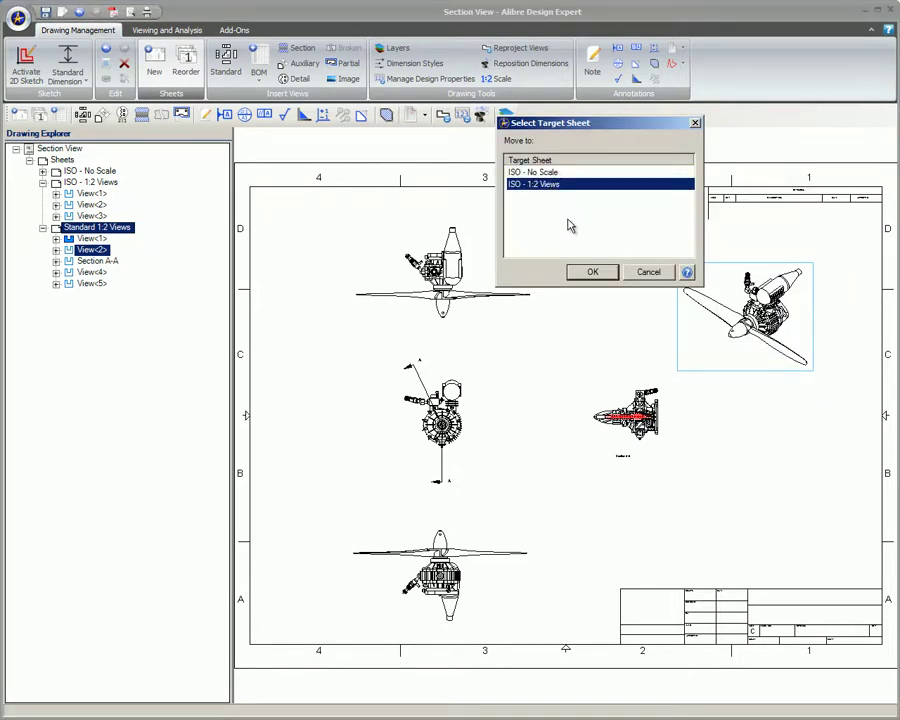
click(592, 273)
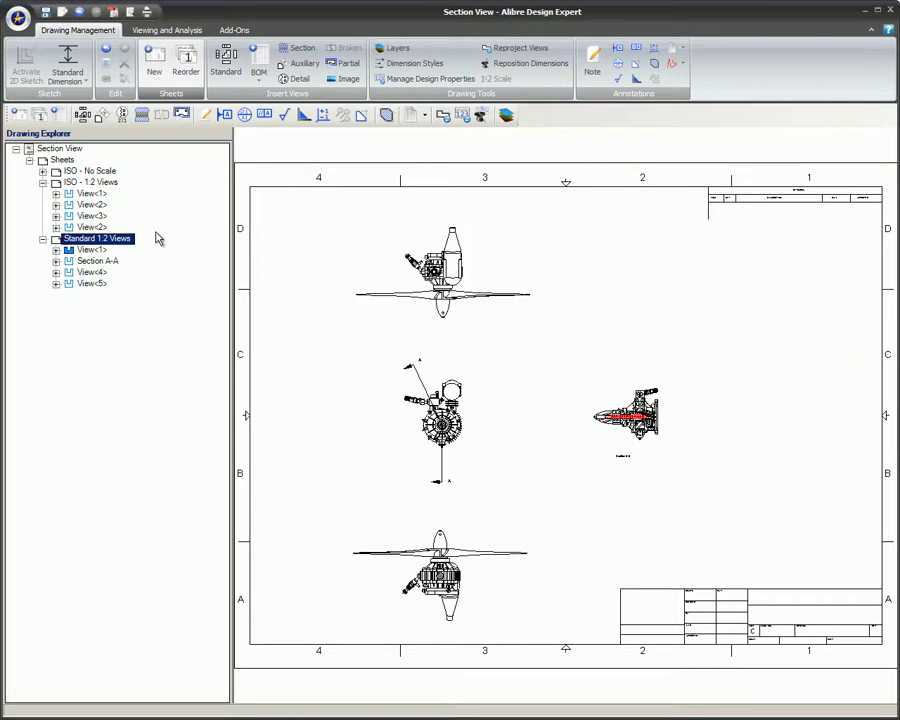
Step: Show the ISO - 1:2 Views sheet and drag its top-right isometric view down and left
click(90, 182)
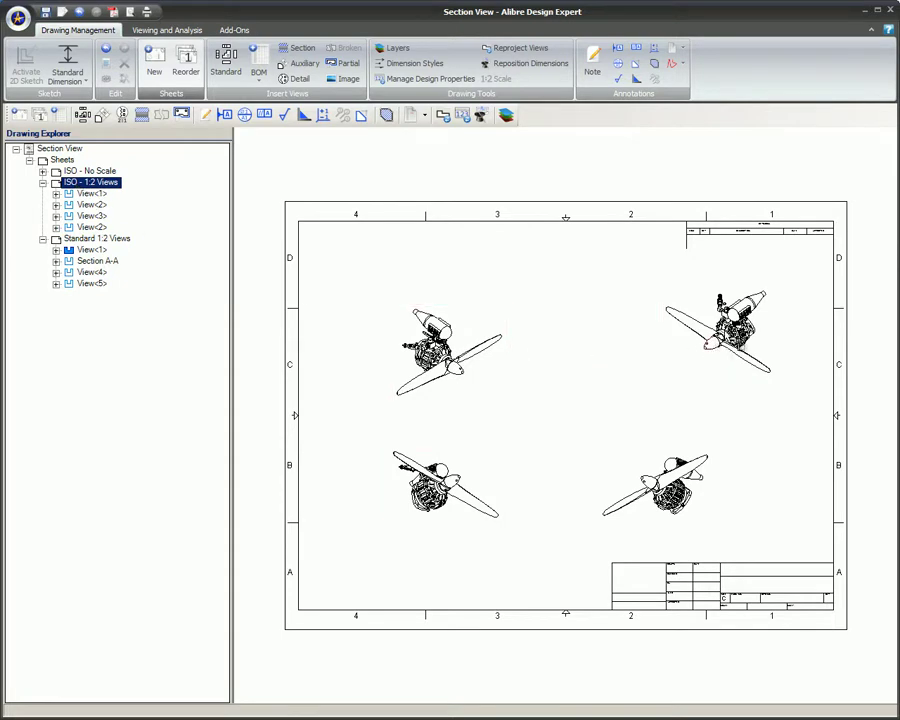
click(660, 285)
drag(660, 285, 593, 305)
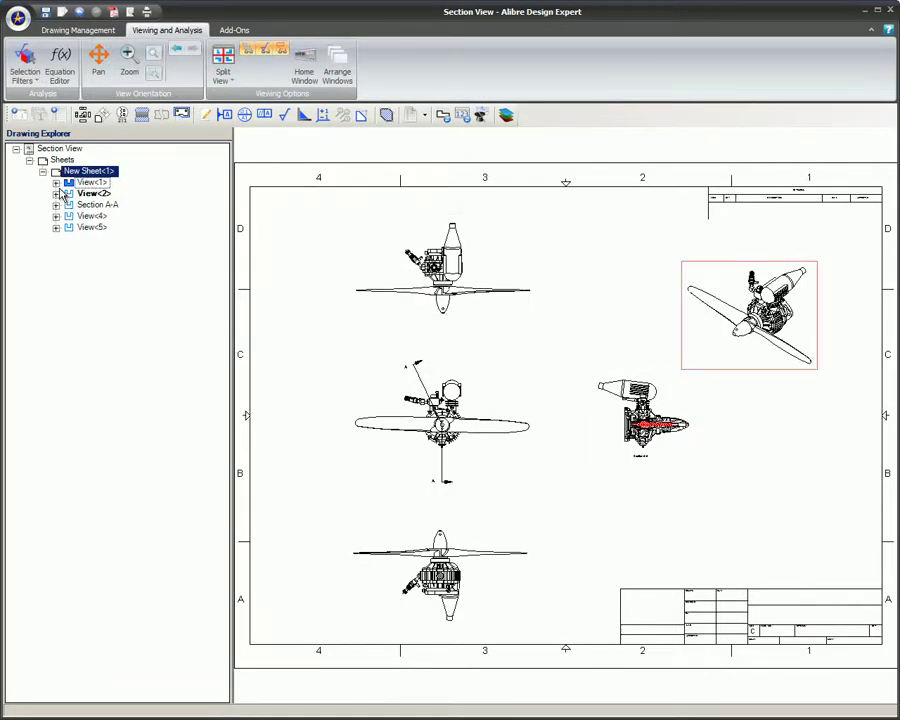
Step: Hide the propeller within View<1>'s Wankel - Main Assembly
click(56, 183)
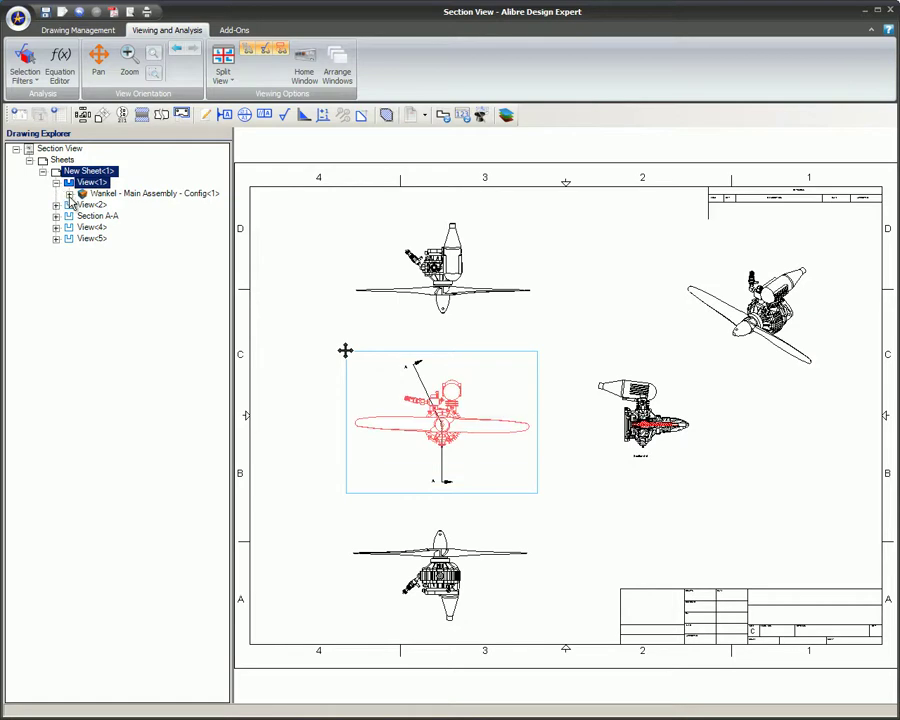
click(69, 194)
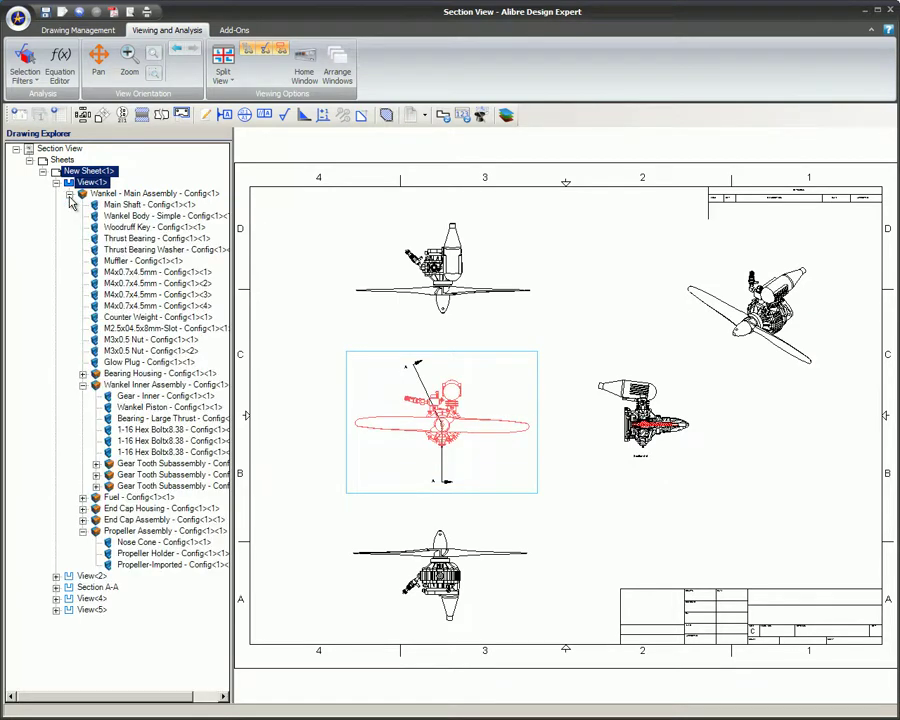
right_click(80, 194)
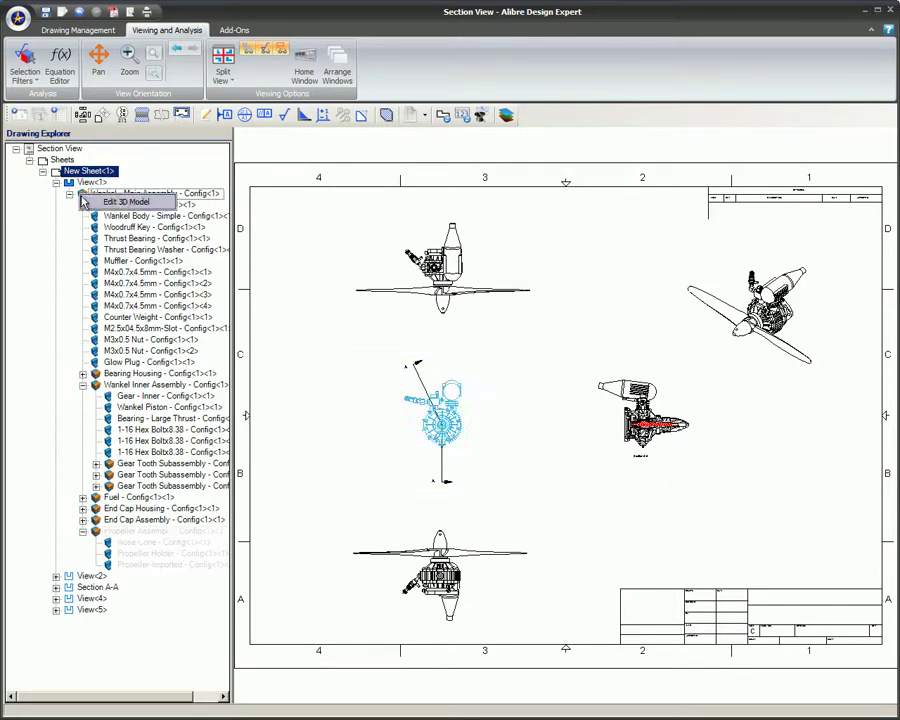
click(113, 203)
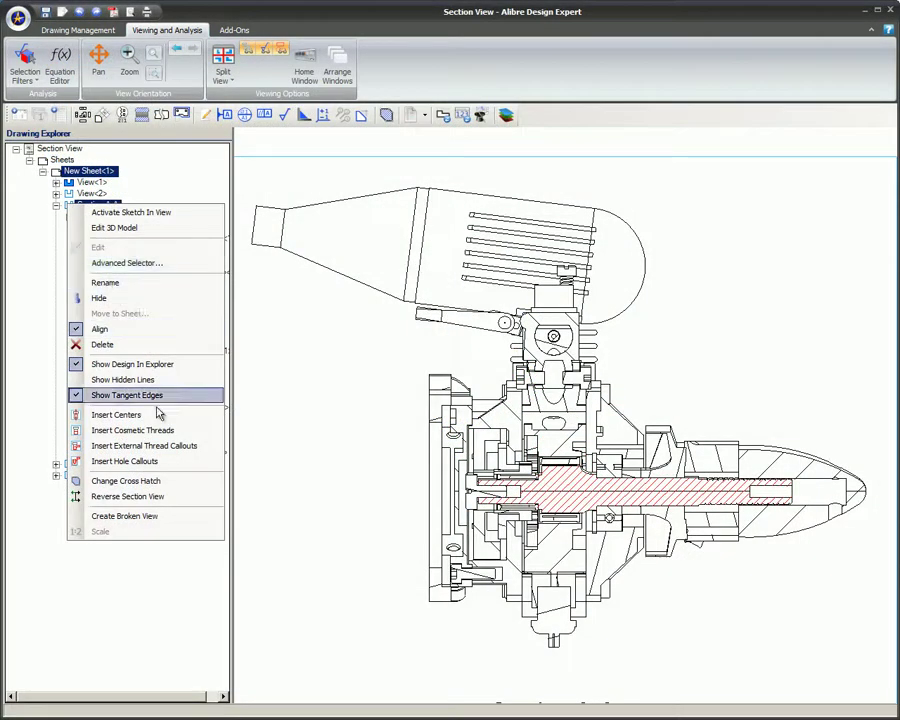
Step: Hatch Section A-A with the ANSI32 steel pattern and reverse the section view
click(175, 481)
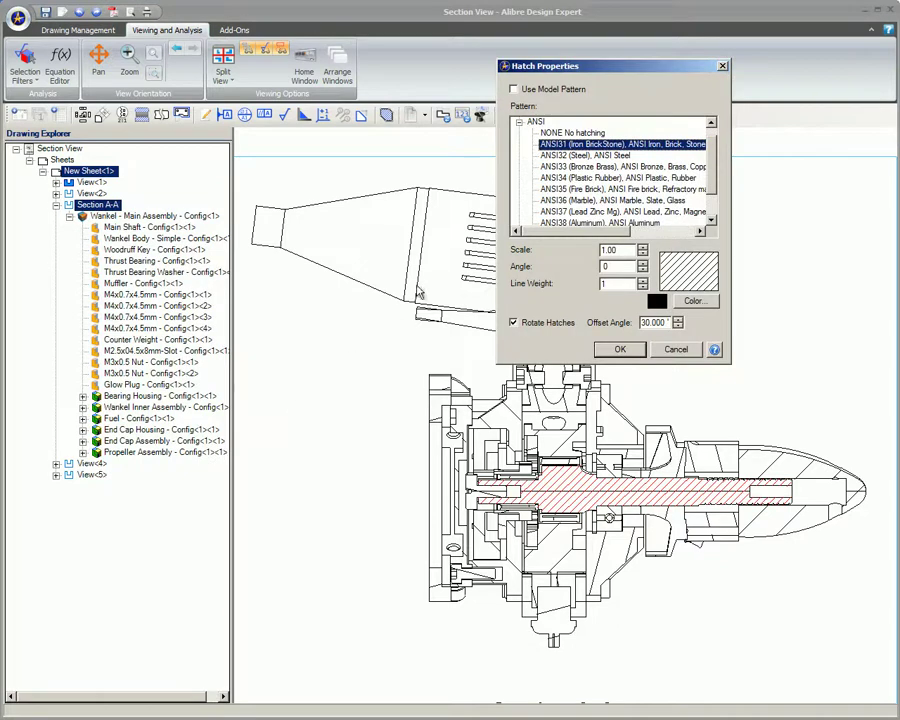
click(622, 157)
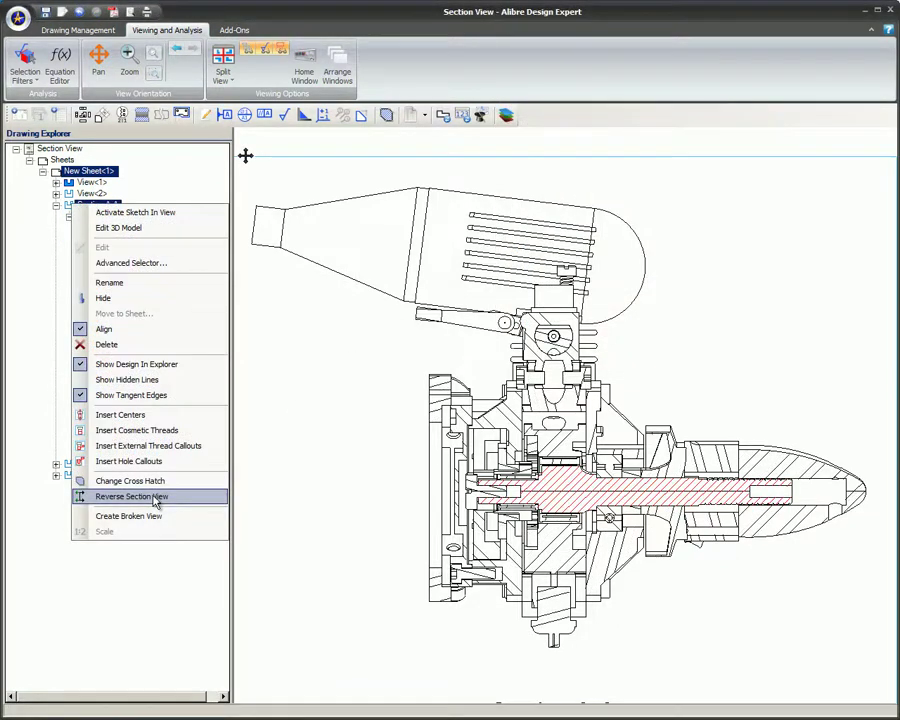
click(153, 496)
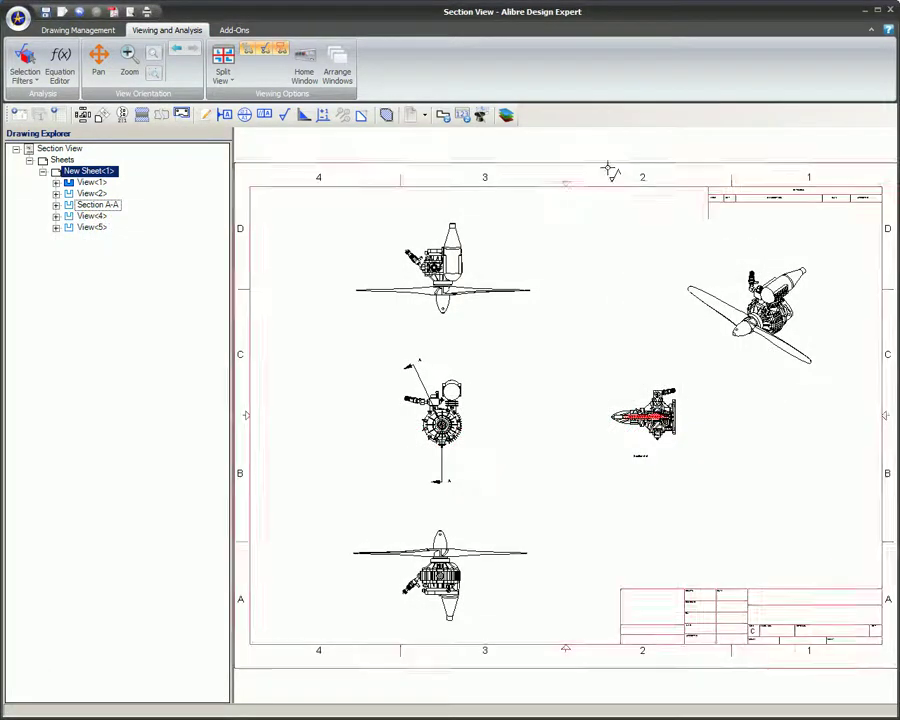
Step: Reorder the sheets so Standard 1:2 Views comes last, after ISO - No Scale and ISO - 1:2 Views
right_click(494, 252)
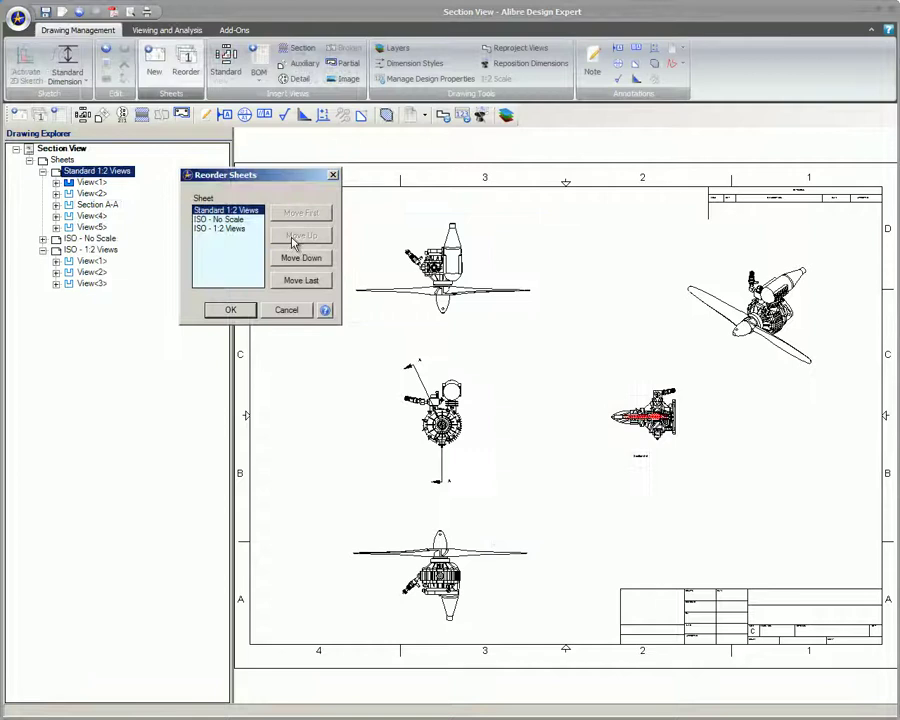
click(302, 259)
click(301, 258)
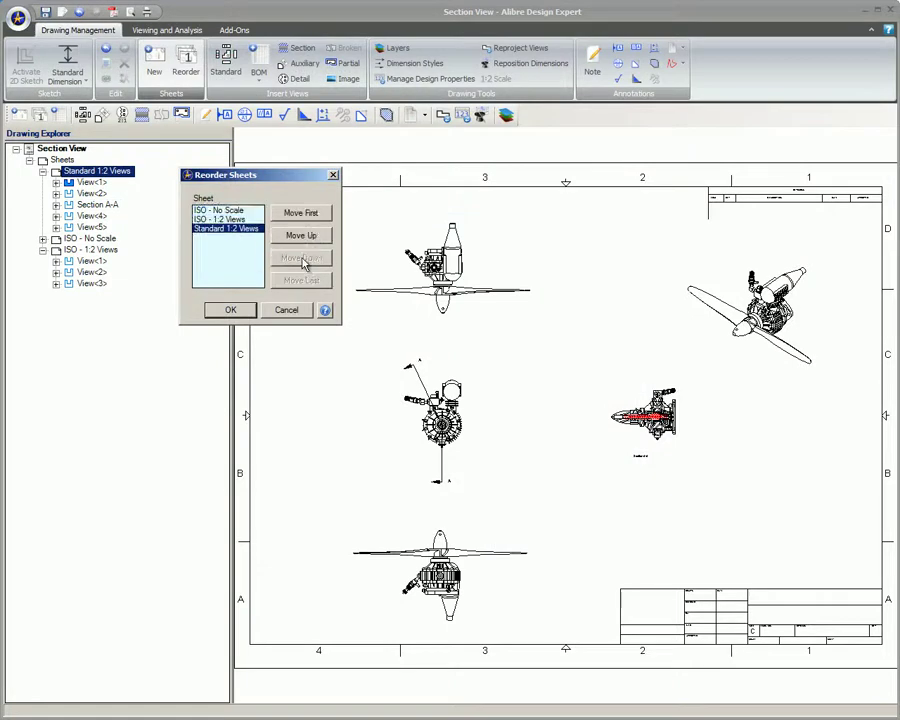
click(230, 310)
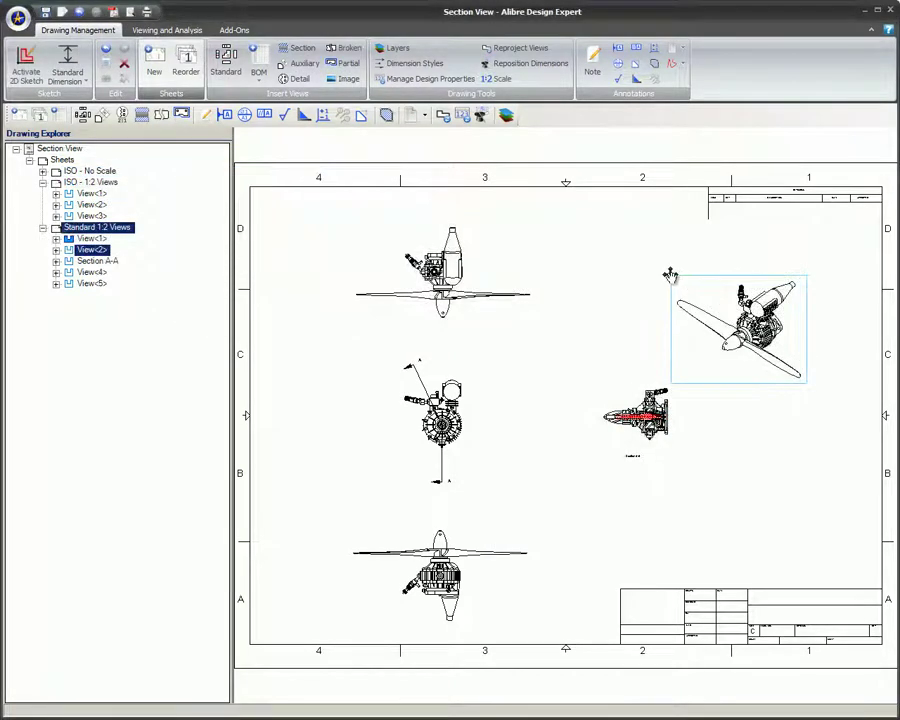
right_click(692, 268)
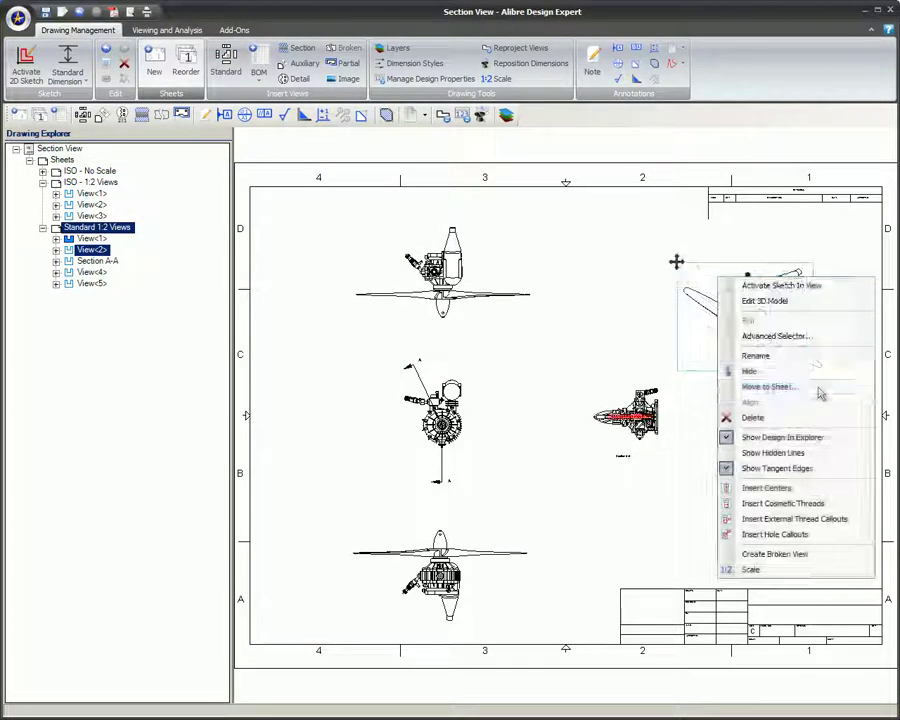